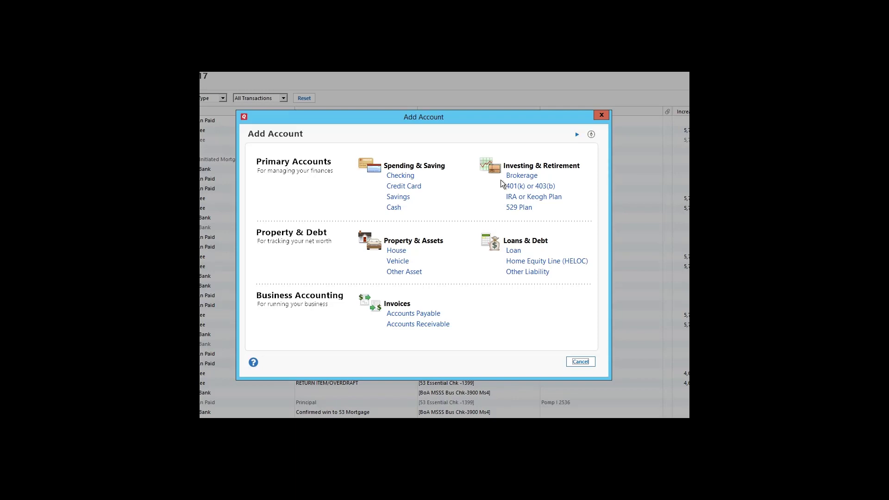
- Choose Charles Schwab & Co., Inc. as the institution for a new brokerage account and enter the Schwab login ID and password
{"action": "left_click", "coordinate": [520, 176]}
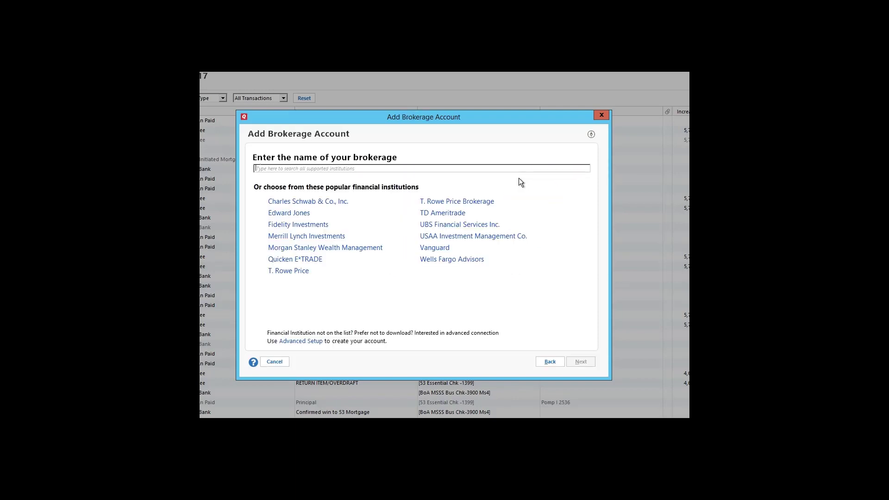
{"action": "left_click", "coordinate": [292, 202]}
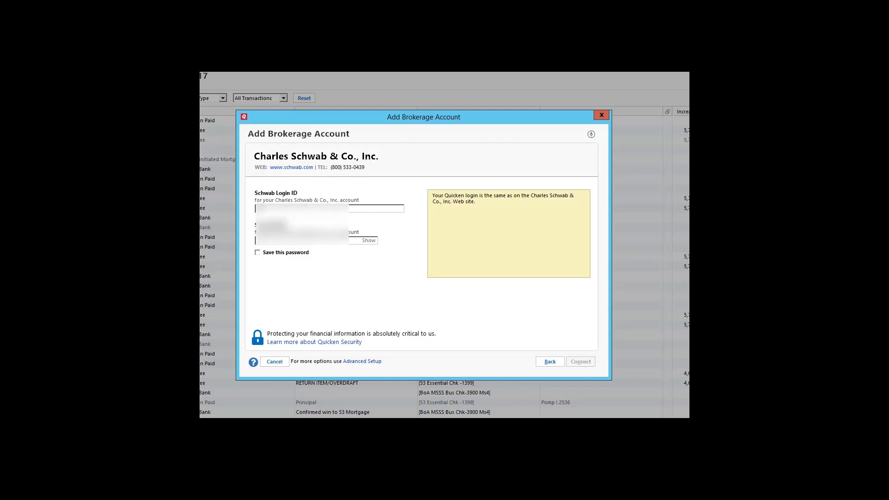
{"action": "type", "text": "*****"}
{"action": "key", "text": "ctrl+v"}
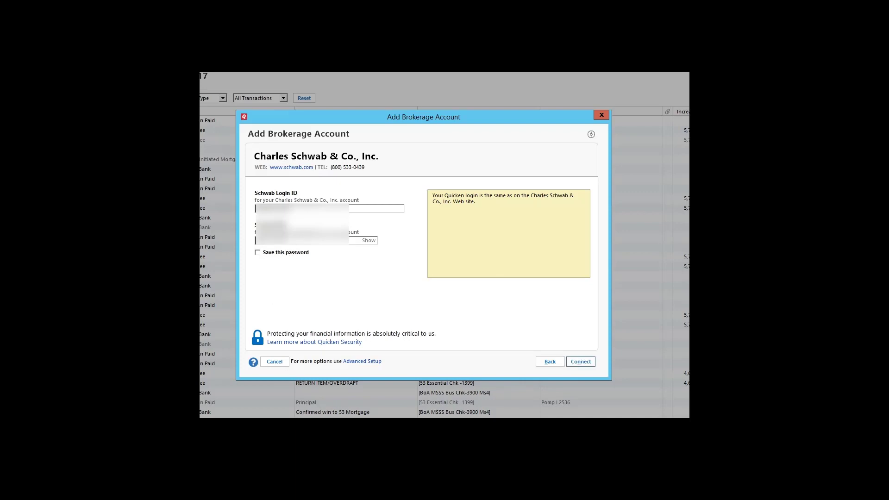
- Try connecting to Schwab without entering the vault password, and choose to retry with the Direct Connect user name and password
{"action": "left_click", "coordinate": [257, 253]}
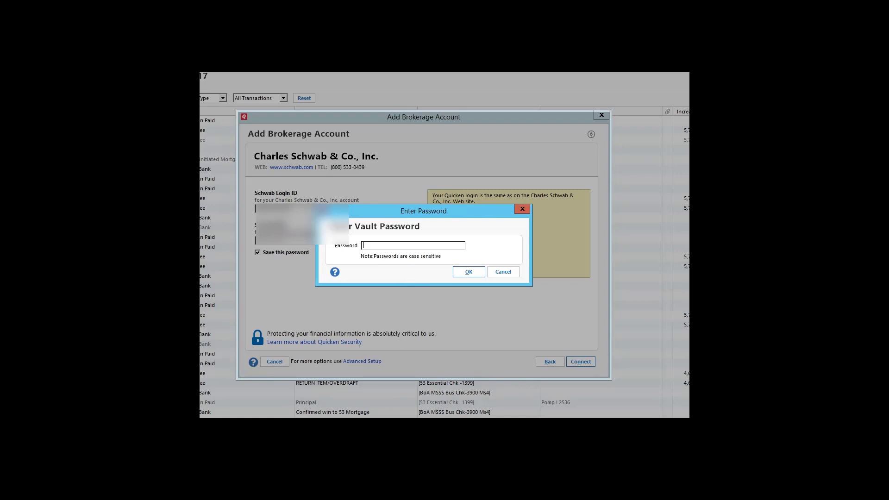
{"action": "key", "text": "Escape"}
{"action": "left_click", "coordinate": [579, 365]}
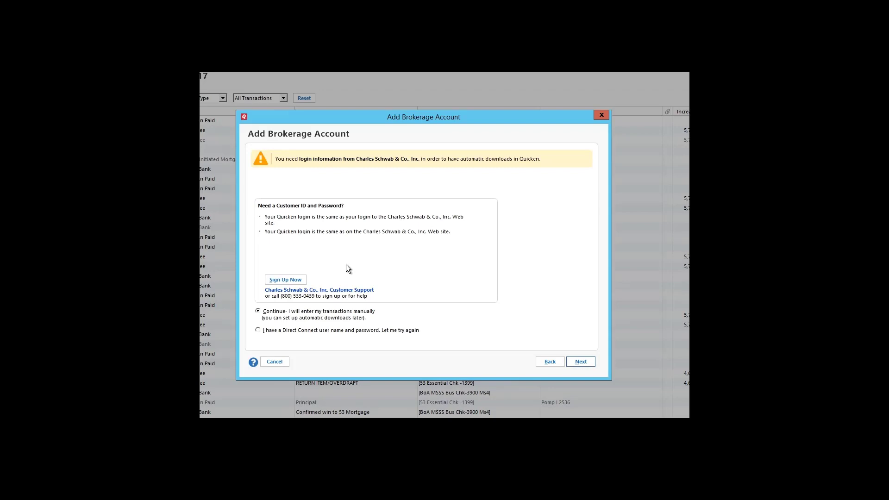
{"action": "left_click", "coordinate": [278, 331]}
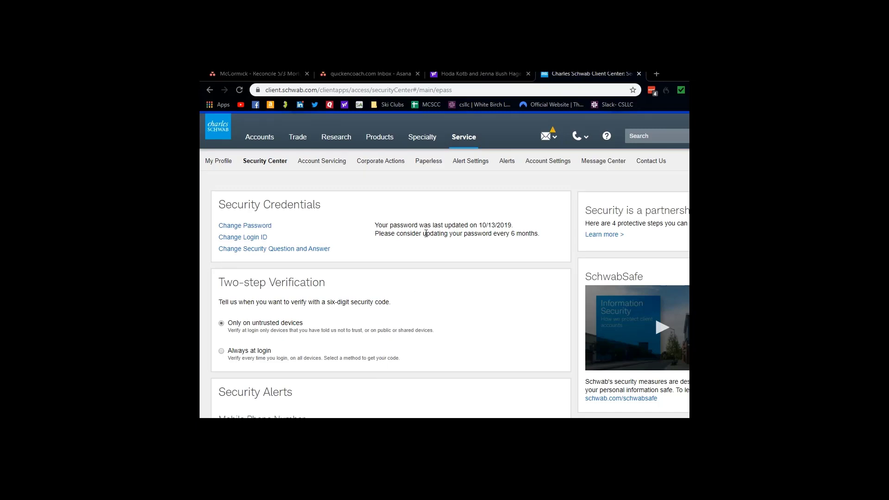
- On the Schwab website's Security Center page, enable third-party access for OFX and save the setting
{"action": "left_click", "coordinate": [465, 139]}
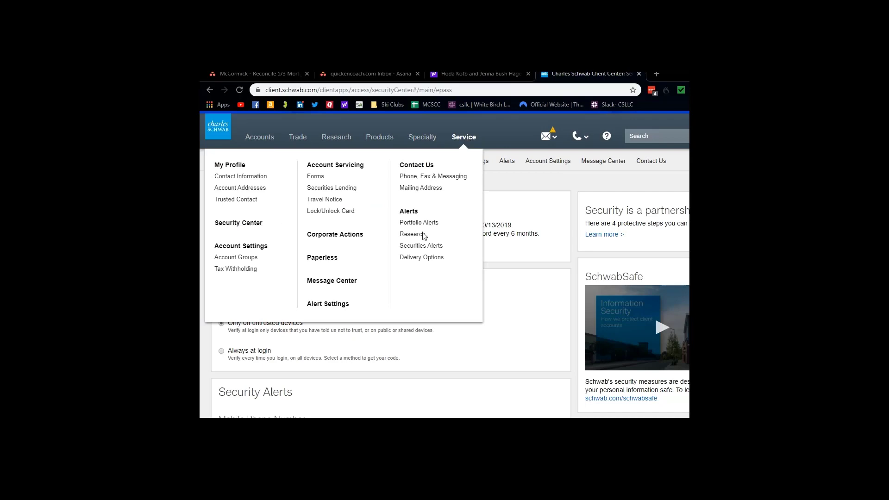
{"action": "scroll", "coordinate": [515, 282], "scroll_direction": "down", "scroll_amount": 10}
{"action": "scroll", "coordinate": [517, 283], "scroll_direction": "down", "scroll_amount": 3}
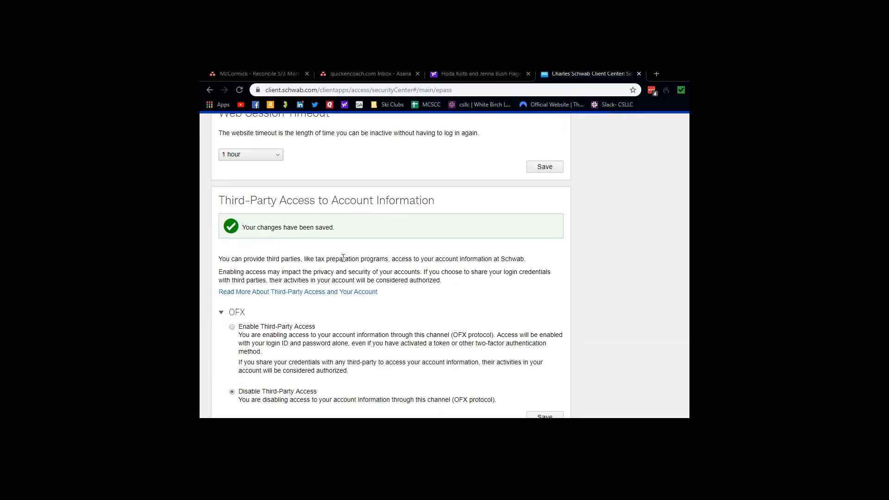
{"action": "left_click", "coordinate": [248, 329]}
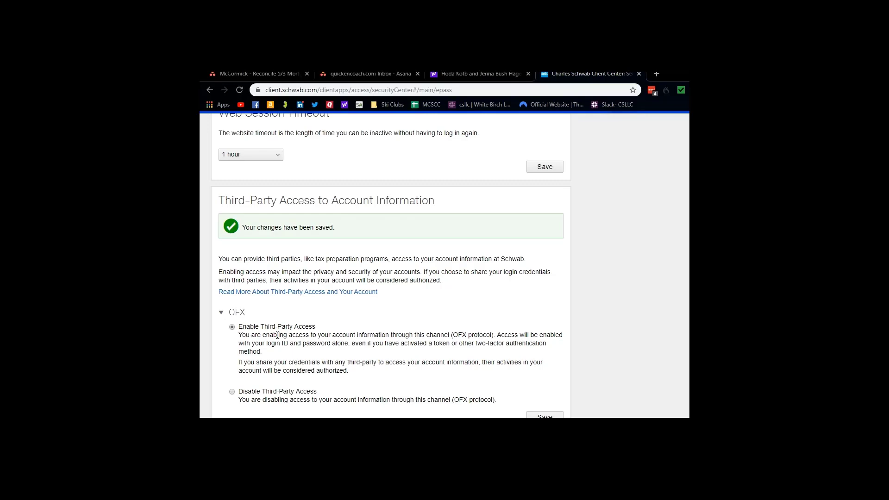
{"action": "left_click", "coordinate": [540, 415]}
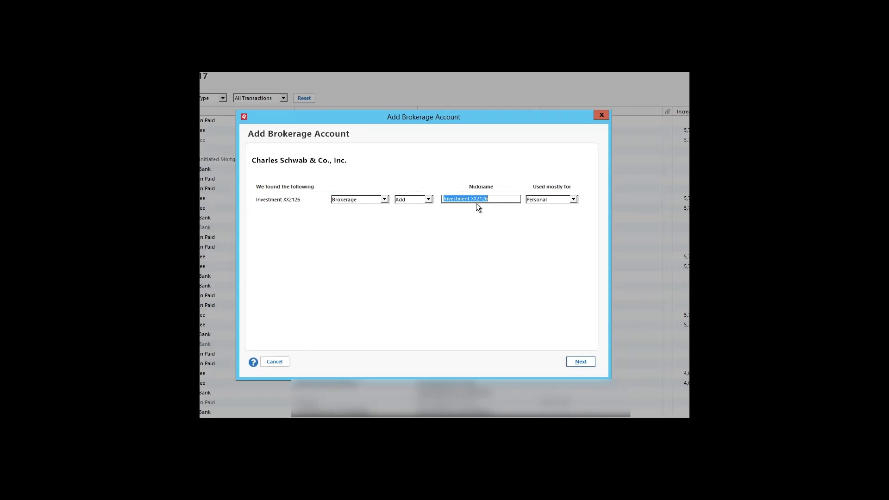
- Back in Quicken, nickname the found account CS Brokerage plus its last four digits, accept the downloaded cash balance and finish adding it
{"action": "type", "text": "CS Brokerage -2126"}
{"action": "left_click", "coordinate": [577, 362]}
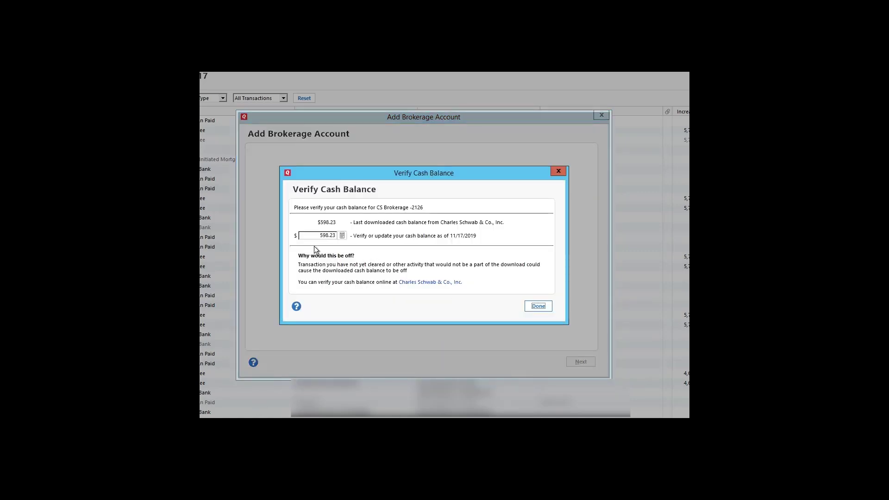
{"action": "left_click", "coordinate": [542, 306]}
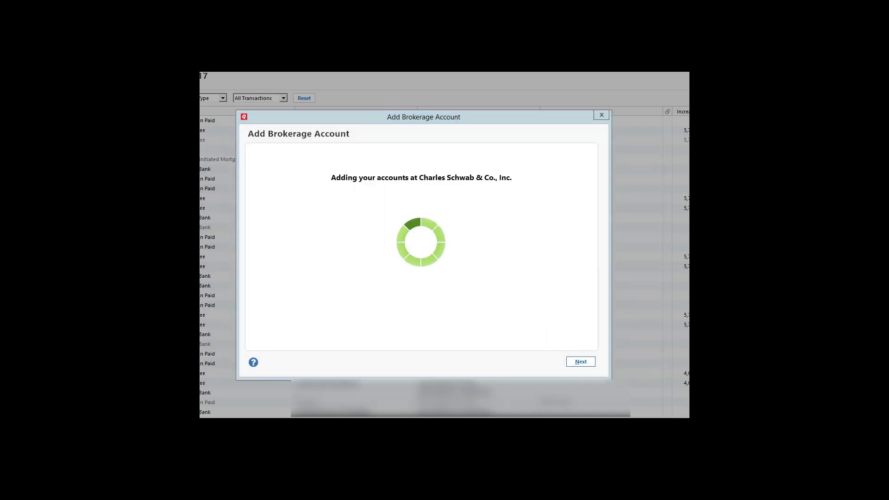
{"action": "key", "text": "Return"}
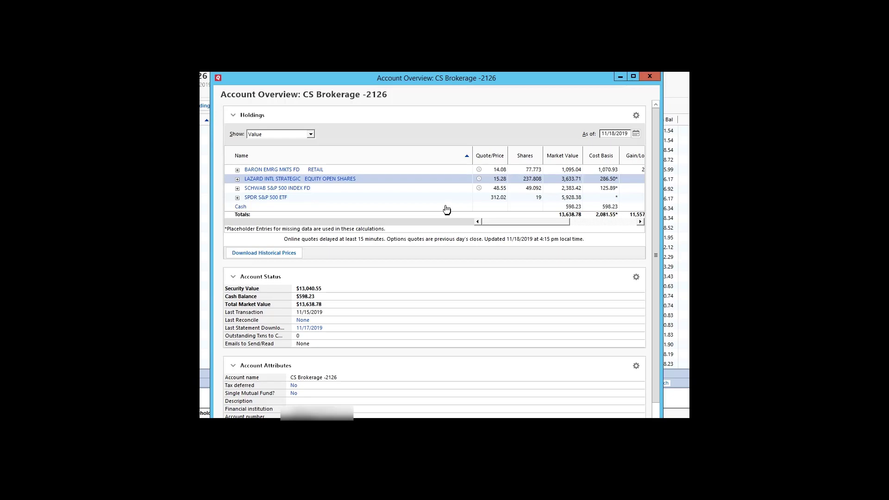
- Examine the Lazard Intl Strategic holding's lots, its placeholder entry with missing cost basis, and the gain/loss columns
{"action": "left_click", "coordinate": [237, 180]}
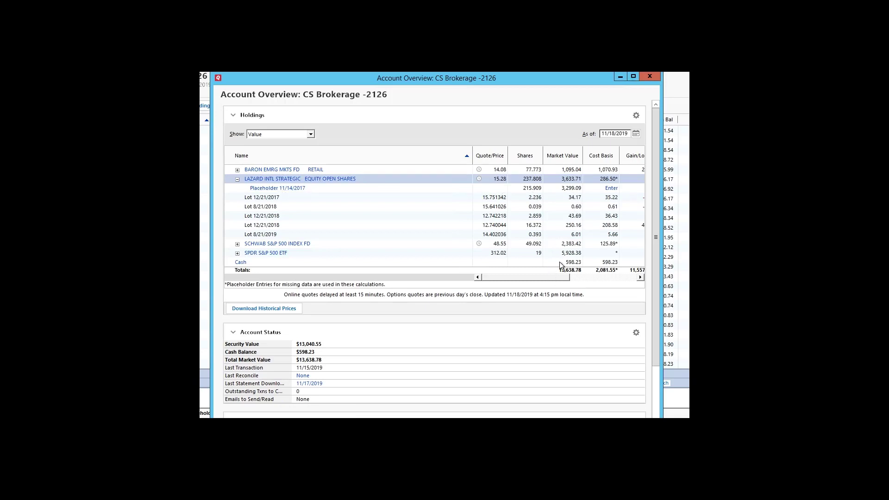
{"action": "left_click_drag", "start_coordinate": [562, 277], "coordinate": [592, 277]}
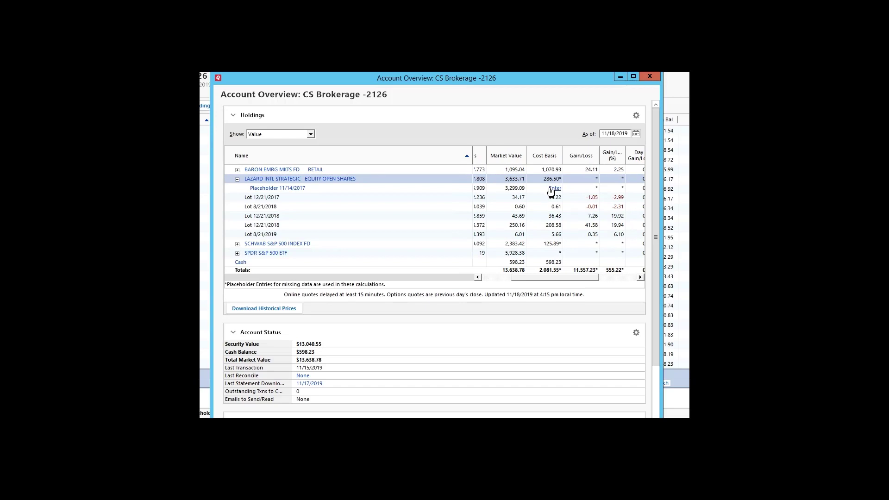
{"action": "left_click", "coordinate": [552, 189]}
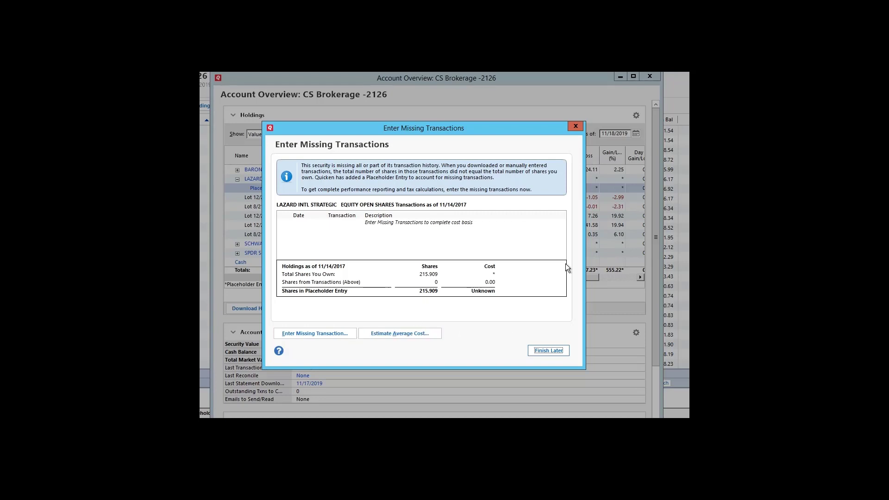
{"action": "left_click", "coordinate": [574, 125]}
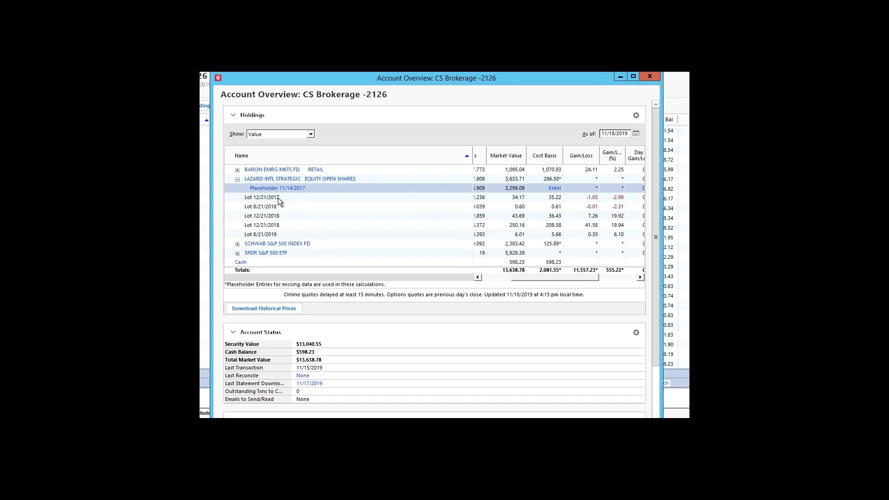
{"action": "left_click", "coordinate": [236, 179]}
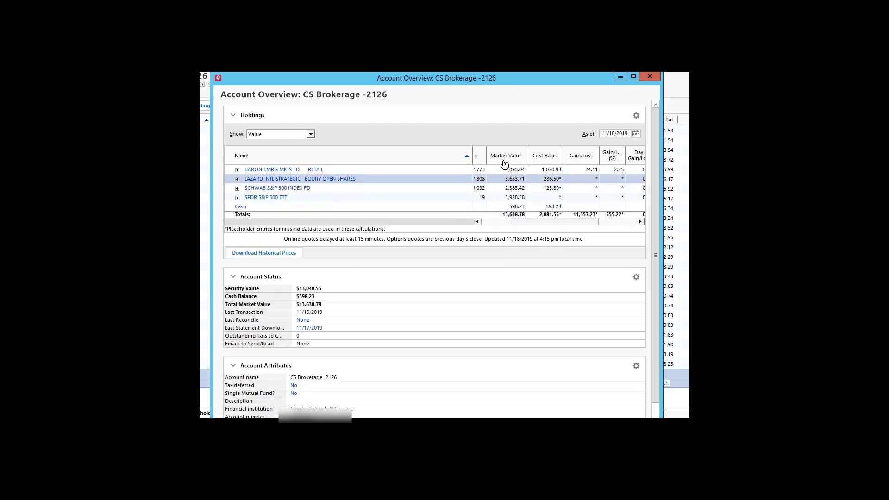
{"action": "left_click_drag", "start_coordinate": [486, 155], "coordinate": [509, 156]}
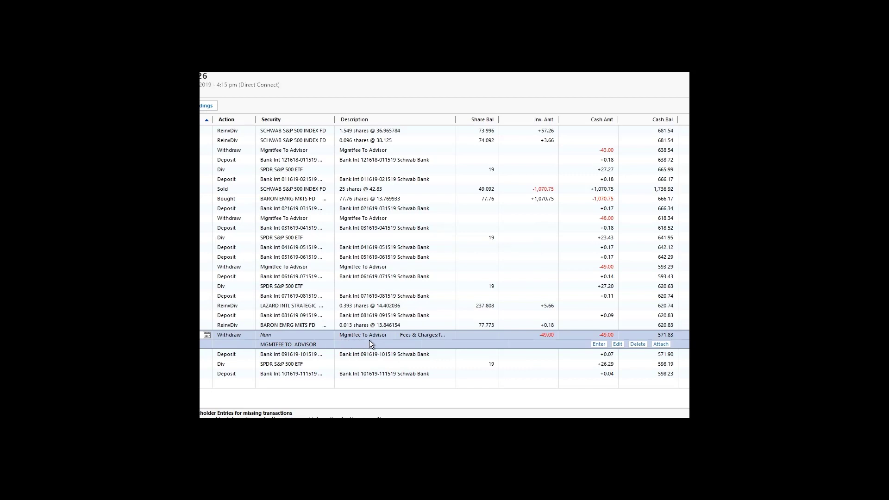
- Change the category of the most recent Mgmtfee To Advisor withdrawal to Professional Services under Financial and save the transaction
{"action": "left_click", "coordinate": [434, 335]}
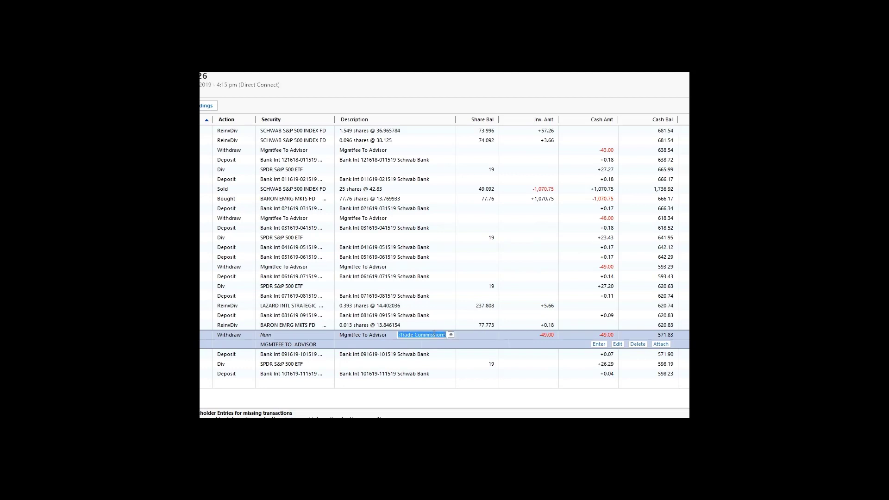
{"action": "type", "text": "Prof"}
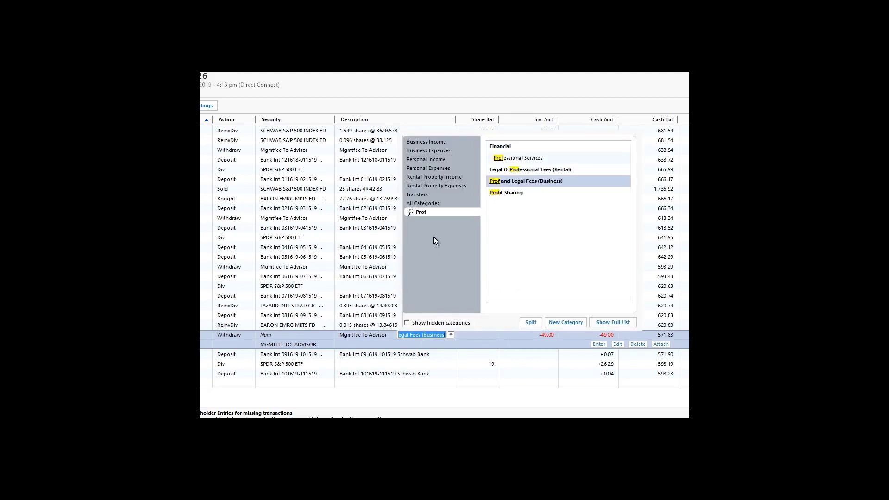
{"action": "left_click", "coordinate": [512, 159]}
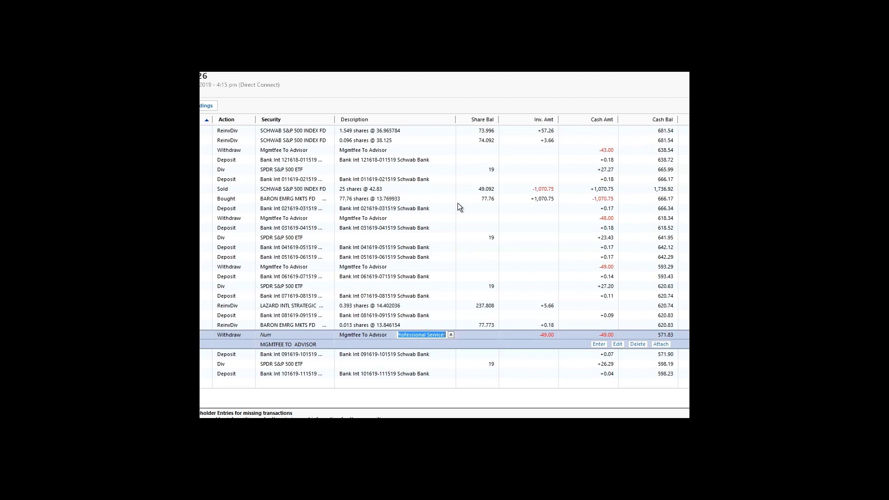
{"action": "key", "text": "Return"}
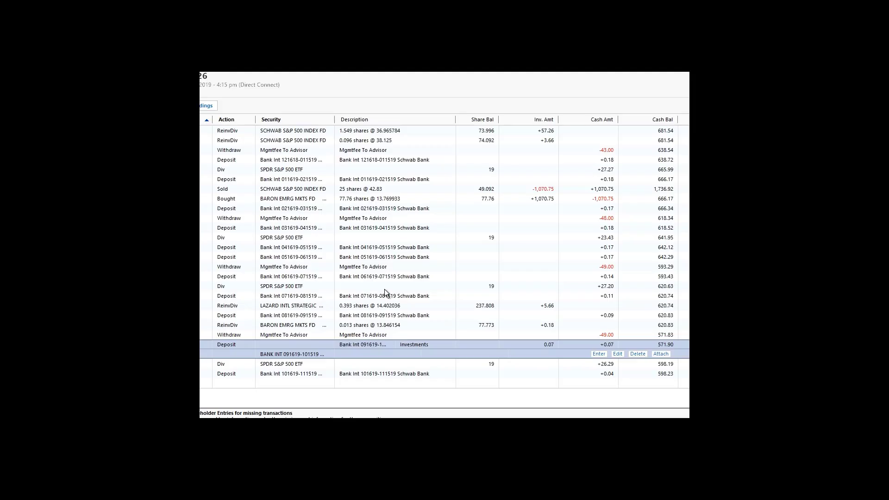
{"action": "key", "text": "Up"}
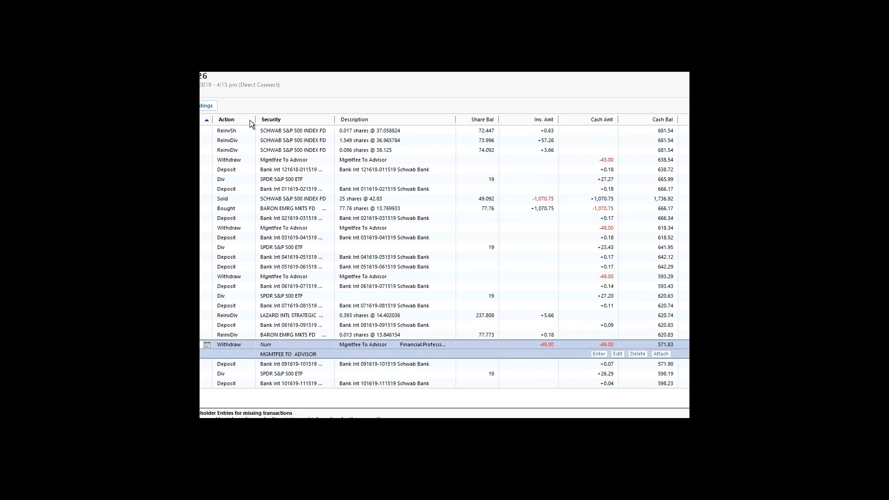
- Group the register by security to check the categories of the Mgmtfee To Advisor withdrawals, and restore the date order
{"action": "left_click", "coordinate": [279, 121]}
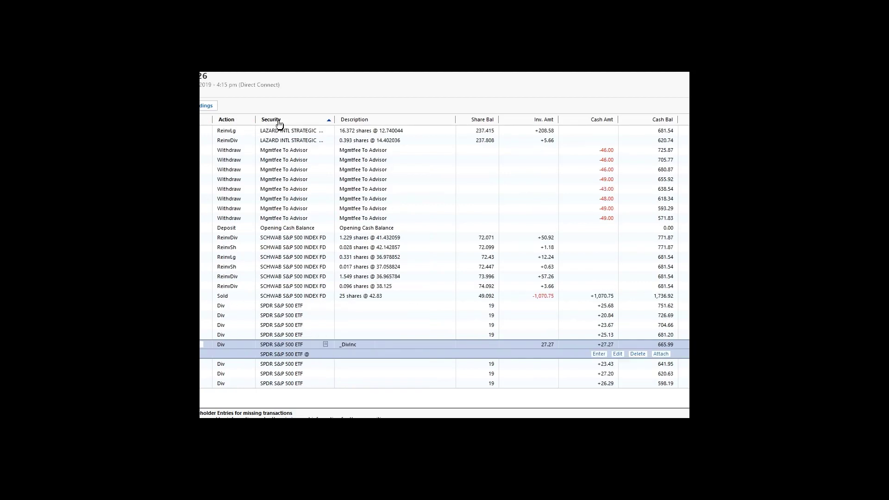
{"action": "left_click", "coordinate": [232, 122]}
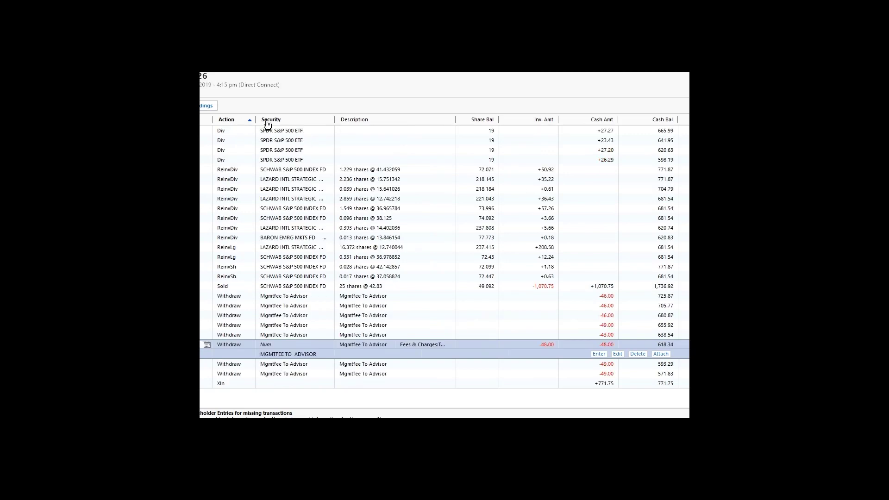
{"action": "left_click", "coordinate": [268, 122]}
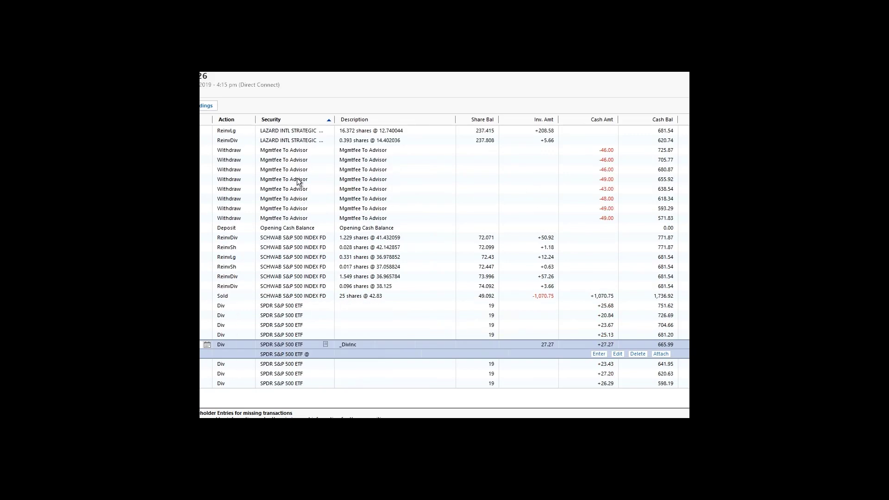
{"action": "left_click", "coordinate": [315, 151]}
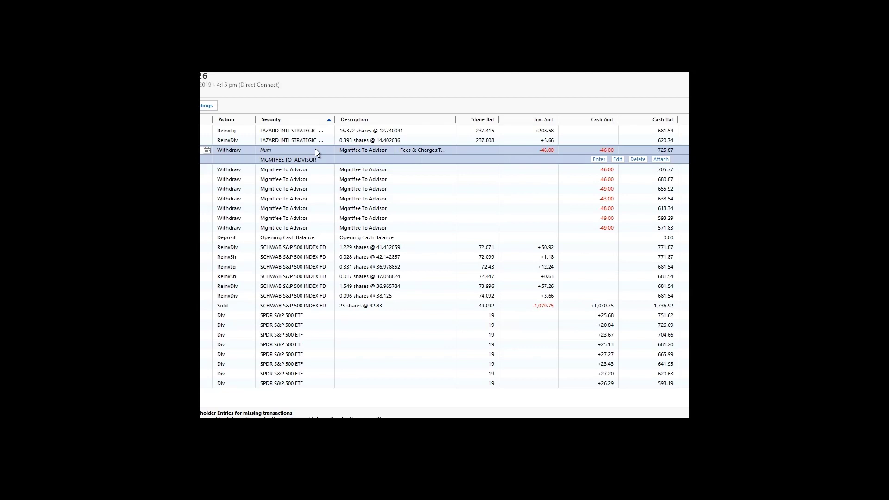
{"action": "left_click", "coordinate": [396, 171]}
{"action": "left_click", "coordinate": [396, 179]}
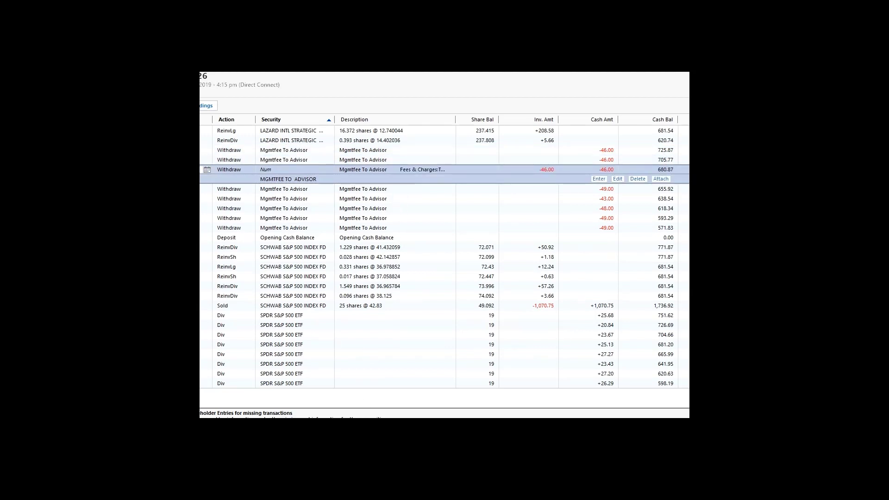
{"action": "left_click", "coordinate": [204, 120]}
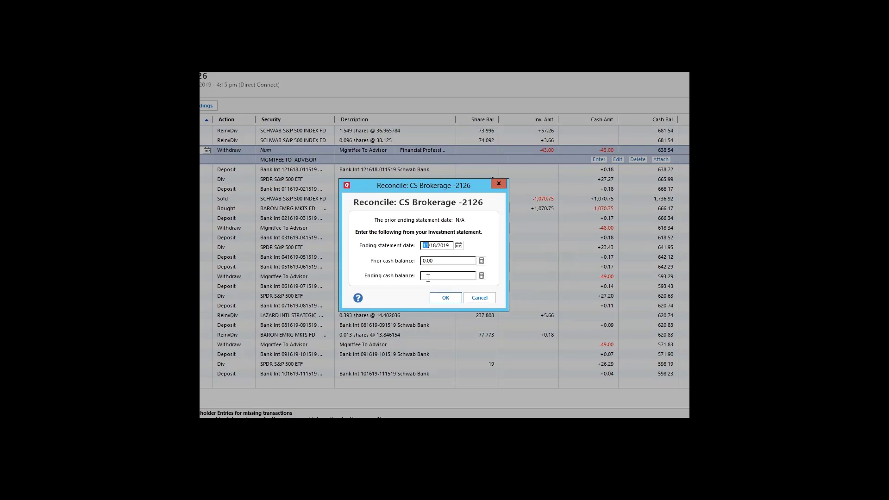
- Start reconciling the brokerage account with an ending cash balance of 589.23 and mark all transactions as cleared
{"action": "left_click", "coordinate": [427, 277]}
{"action": "type", "text": "589.23"}
{"action": "left_click", "coordinate": [447, 296]}
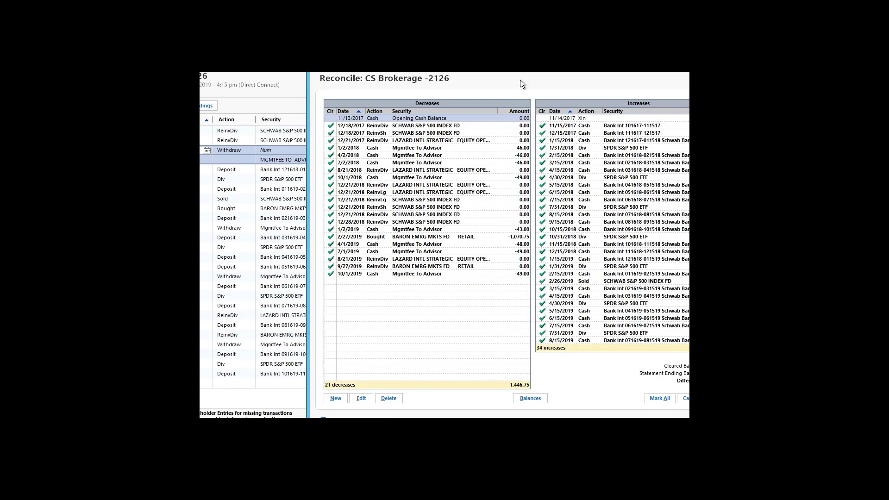
{"action": "left_click_drag", "start_coordinate": [468, 67], "coordinate": [314, 67]}
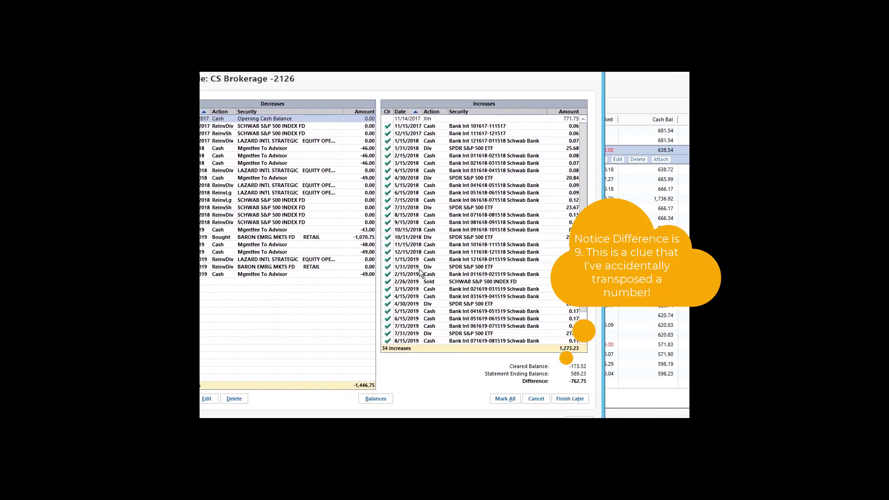
{"action": "left_click", "coordinate": [505, 398]}
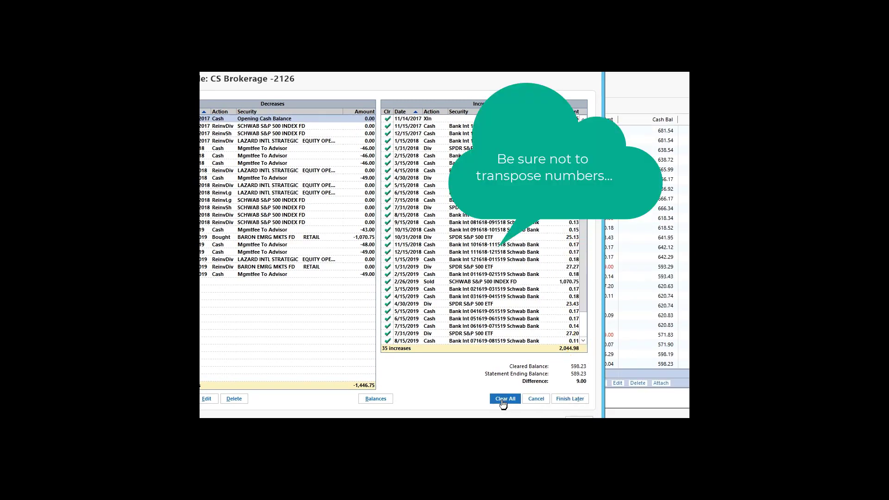
- Correct the reconciliation's ending cash balance to 598.27 and leave the reconciliation for finishing at another time
{"action": "left_click", "coordinate": [384, 398]}
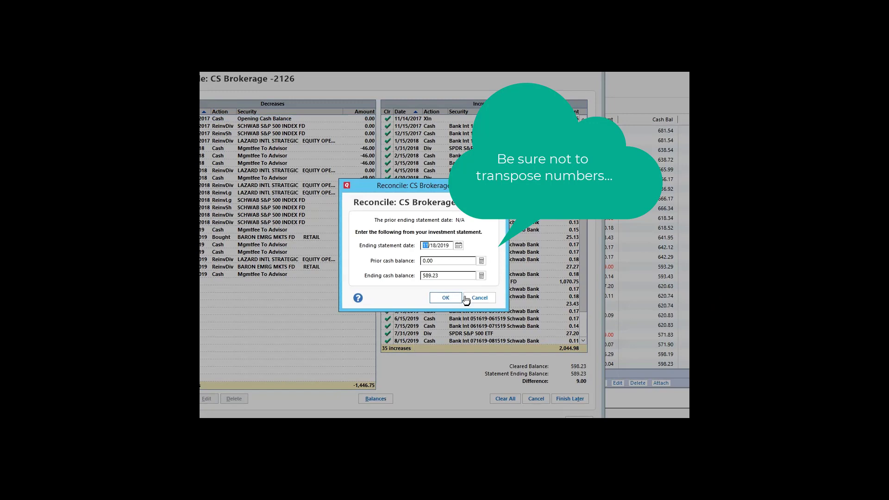
{"action": "left_click", "coordinate": [449, 277]}
{"action": "type", "text": "598.27"}
{"action": "key", "text": "Return"}
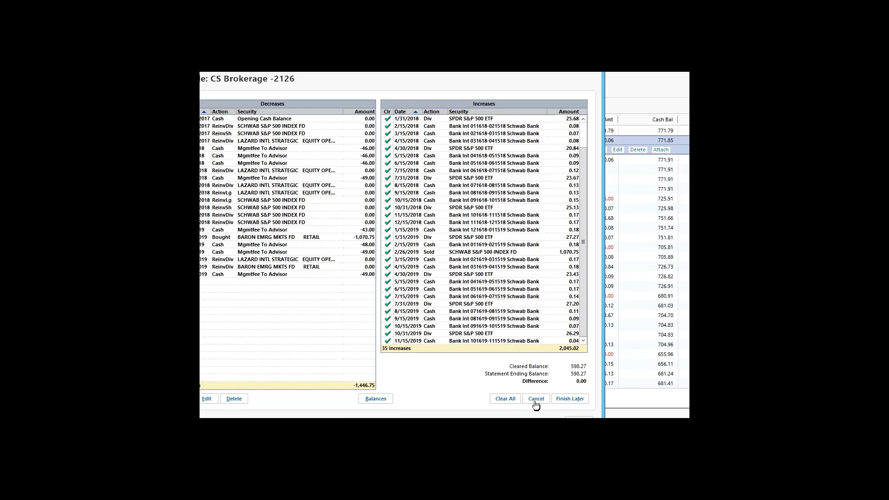
{"action": "left_click", "coordinate": [570, 399]}
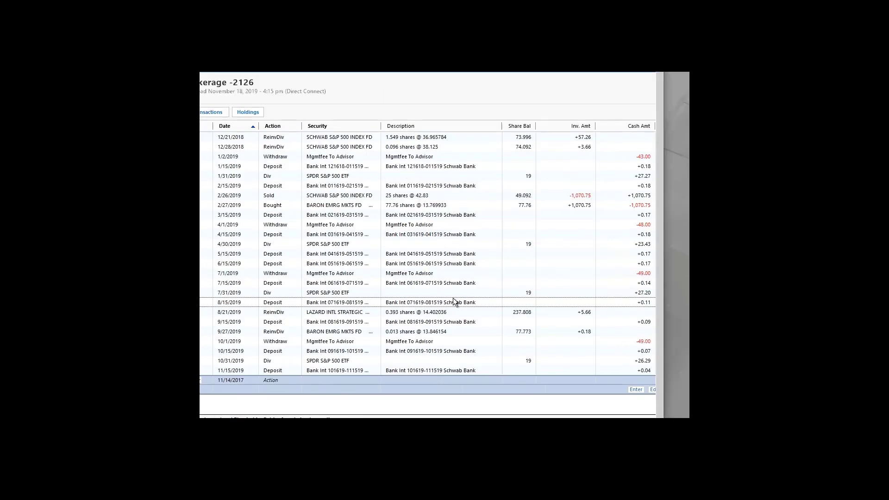
- Go back to the start of the register and inspect the Establish Cash Balance transfer dated 11/14/2017
{"action": "left_click", "coordinate": [453, 298]}
{"action": "scroll", "coordinate": [453, 299], "scroll_direction": "up", "scroll_amount": 5}
{"action": "key", "text": "Page_Up"}
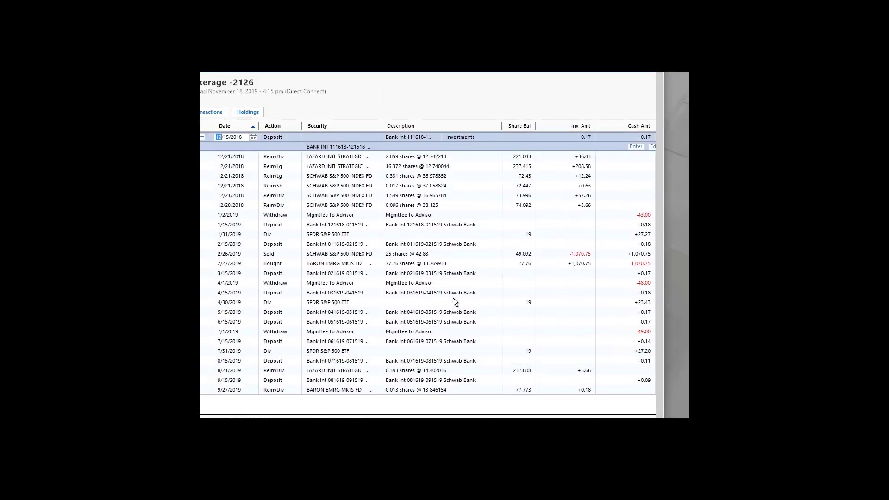
{"action": "key", "text": "Page_Up"}
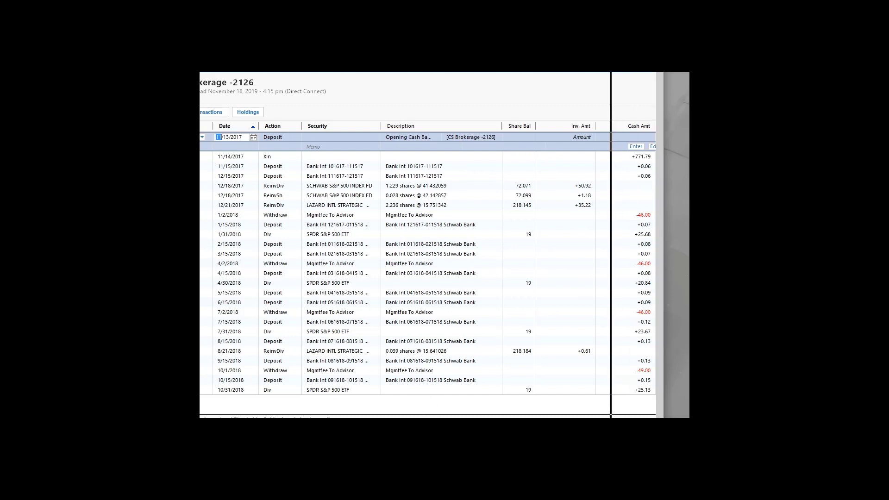
{"action": "left_click", "coordinate": [414, 388]}
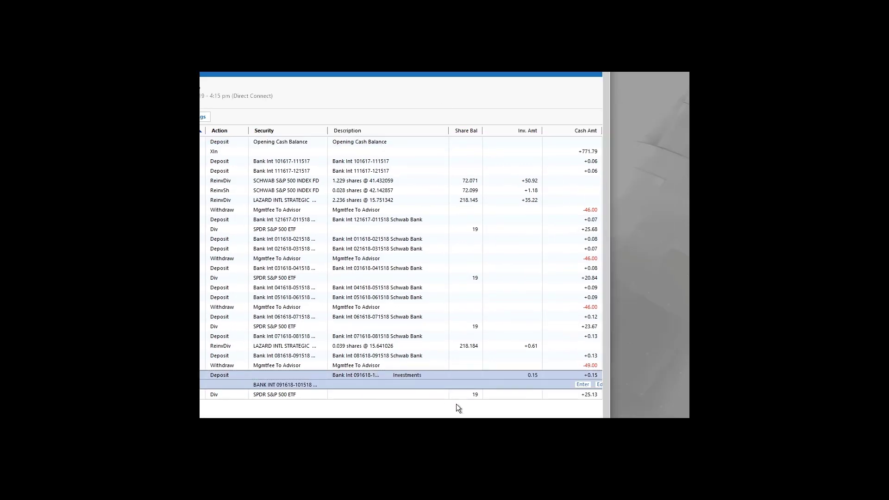
{"action": "left_click", "coordinate": [579, 141]}
{"action": "left_click", "coordinate": [582, 151]}
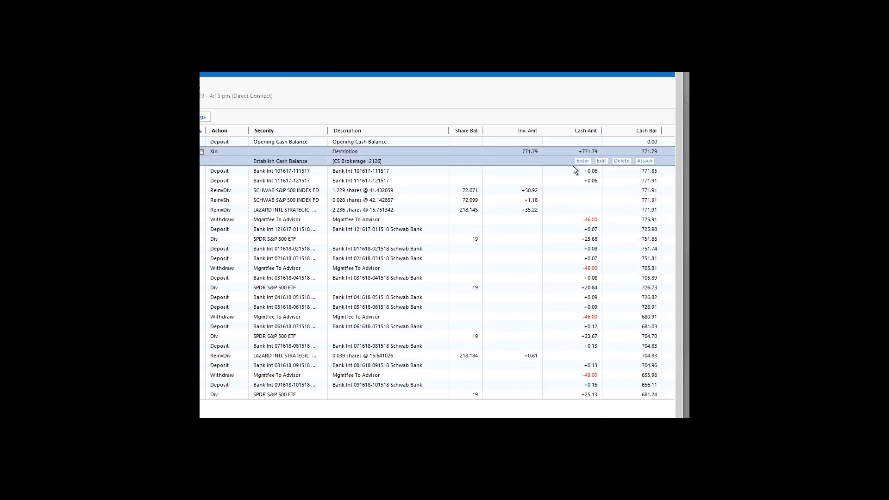